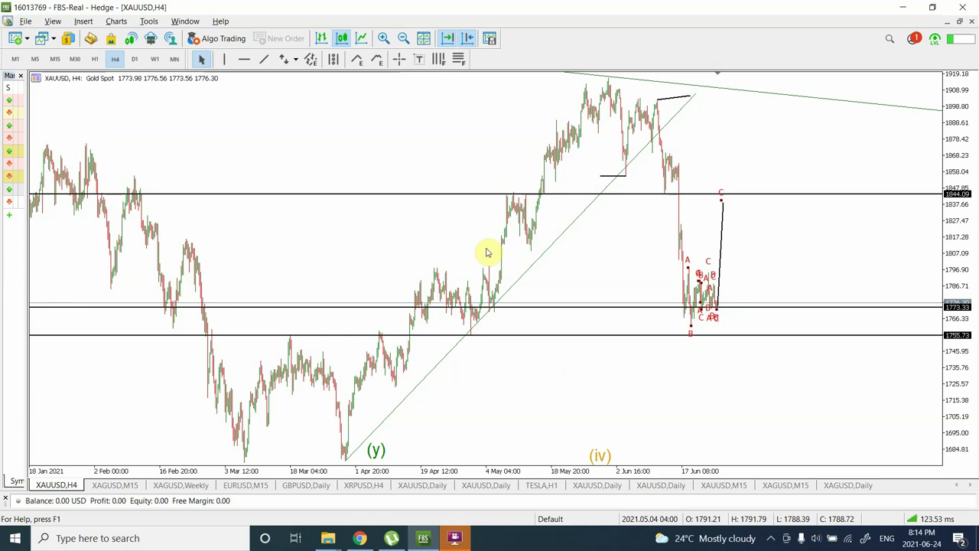
Zoom the gold chart in, then back out to show January through late June 2021
left_click(382, 39)
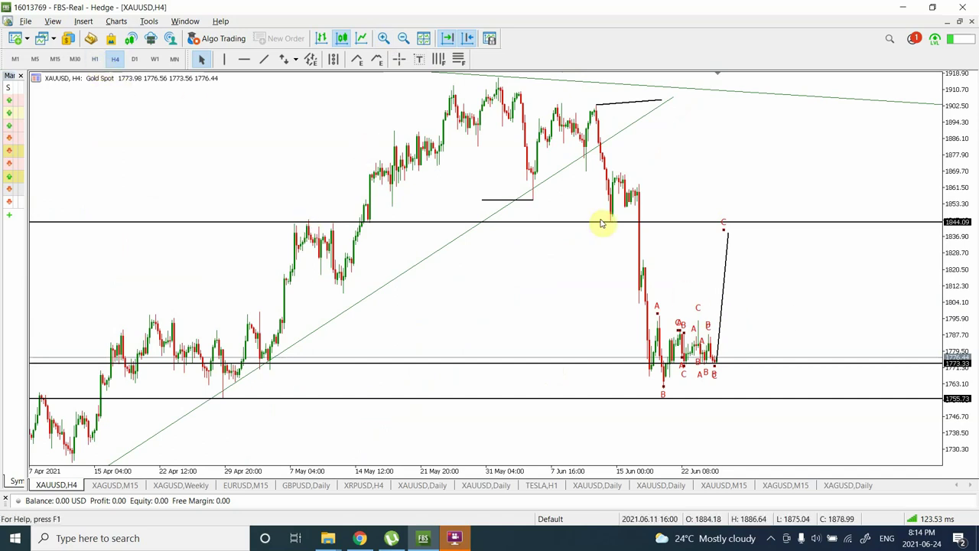
left_click(404, 39)
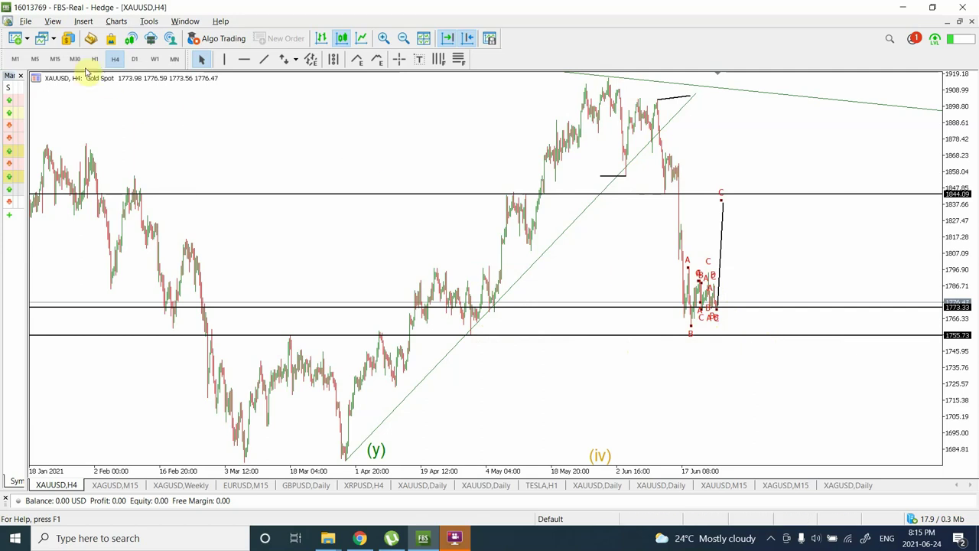
left_click(56, 60)
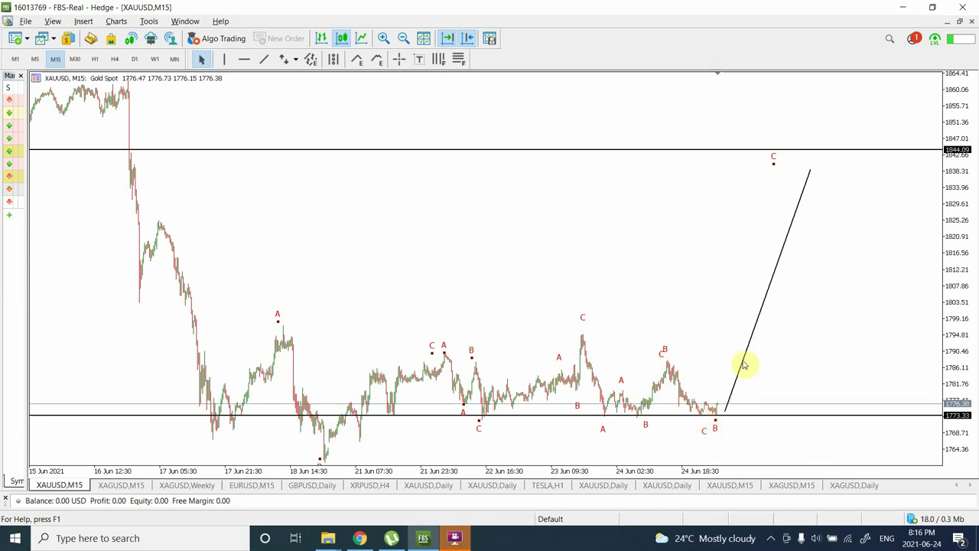
left_click(403, 39)
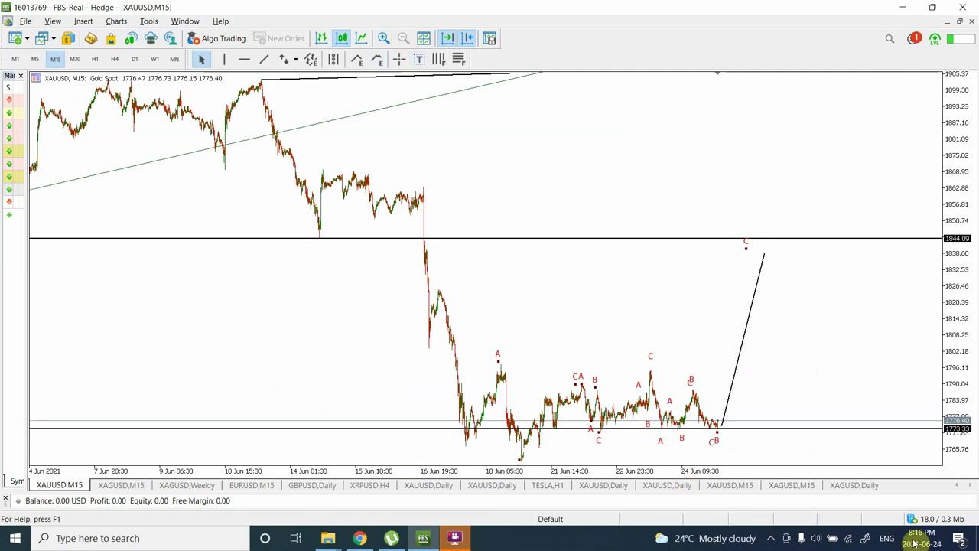
left_click(95, 58)
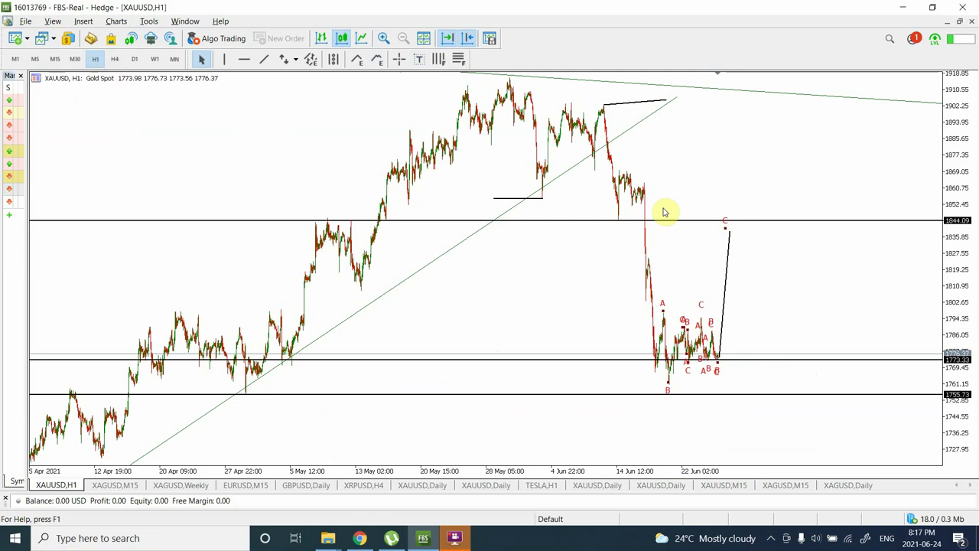
left_click(55, 59)
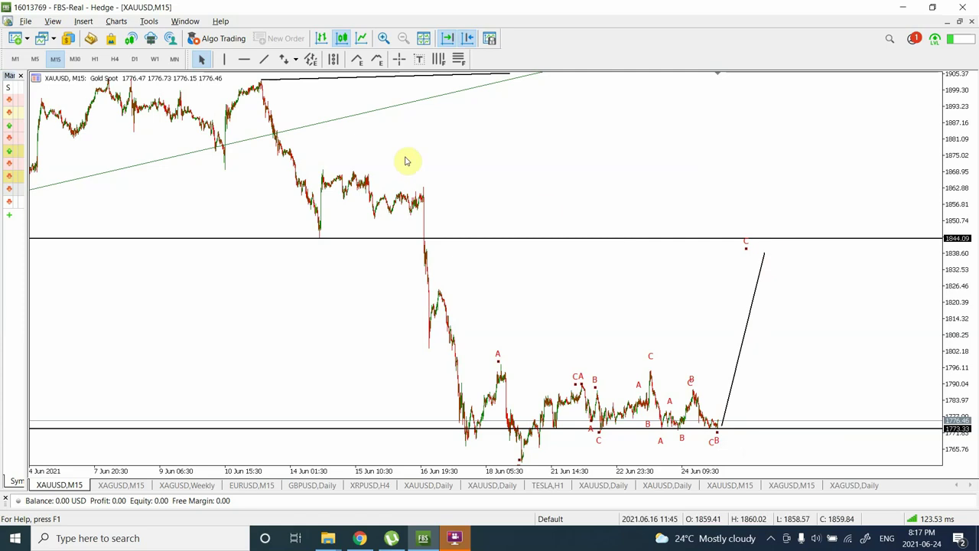
left_click(383, 37)
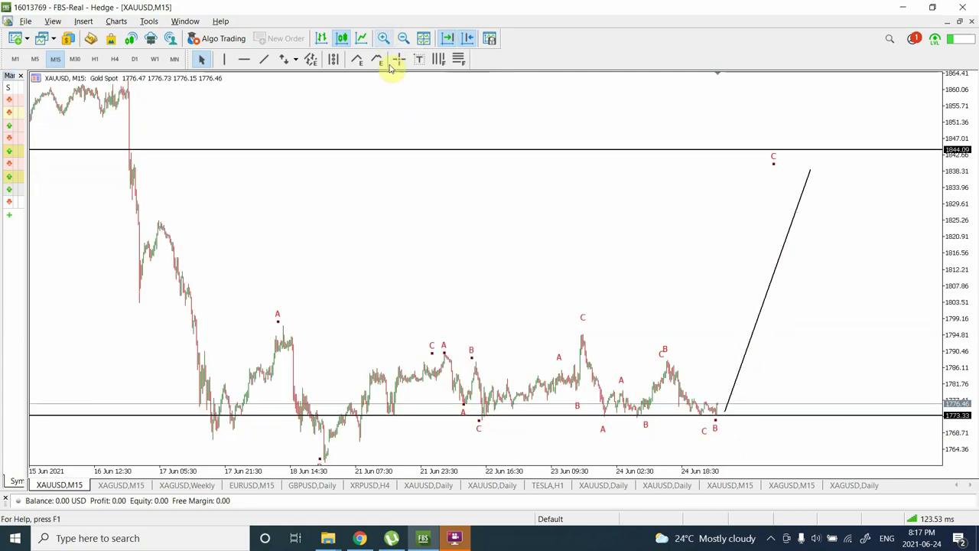